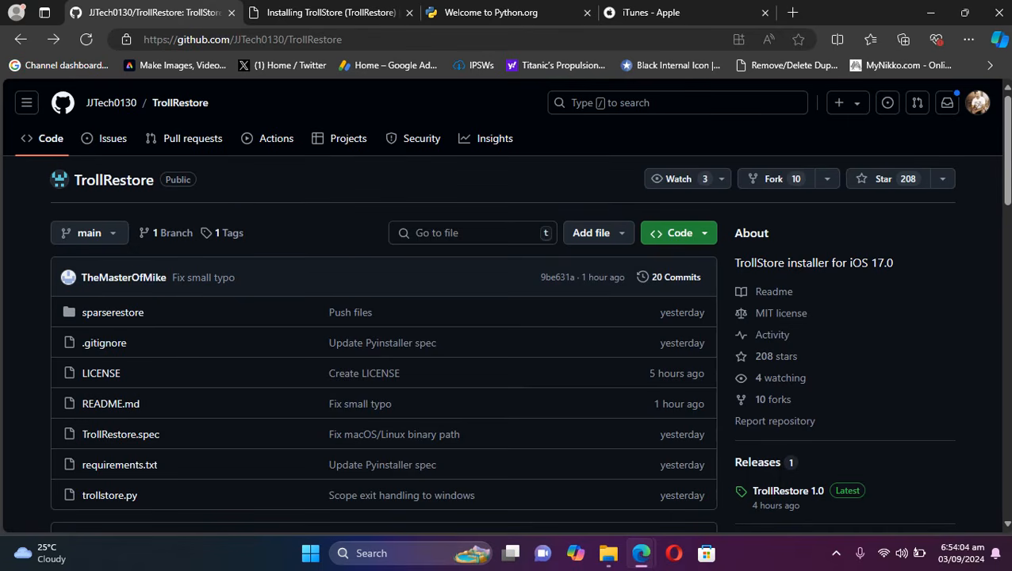
Review the TrollRestore repository's README and the installation guide's requirements for supported iOS versions and needed software.
scroll(993, 158, "down", 2)
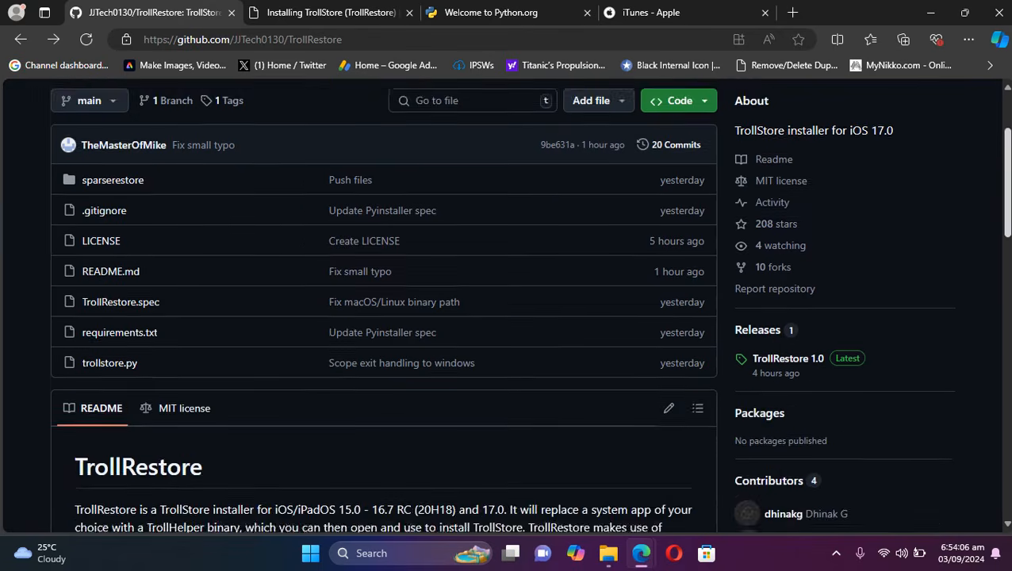
scroll(412, 425, "down", 2)
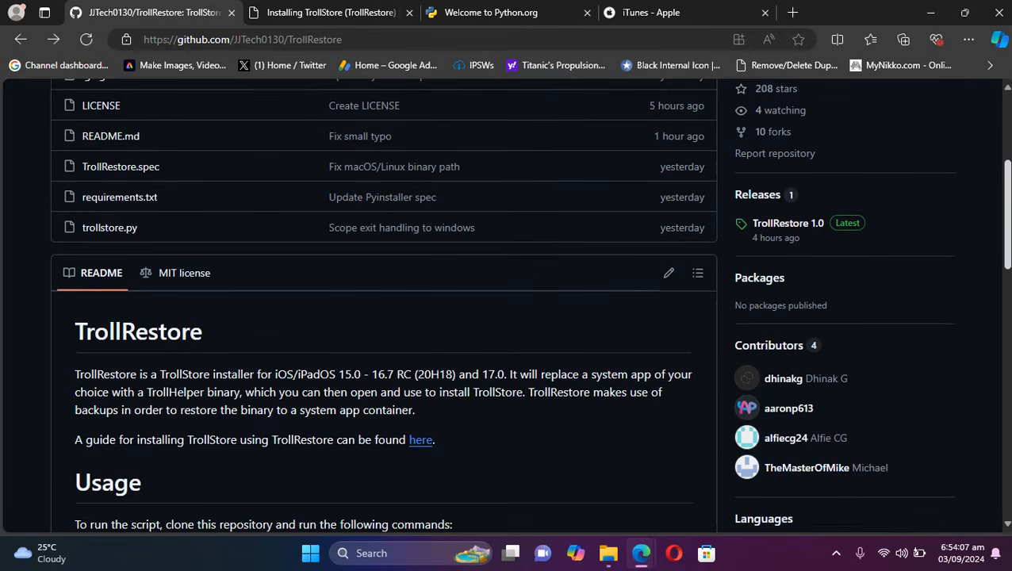
left_click(339, 13)
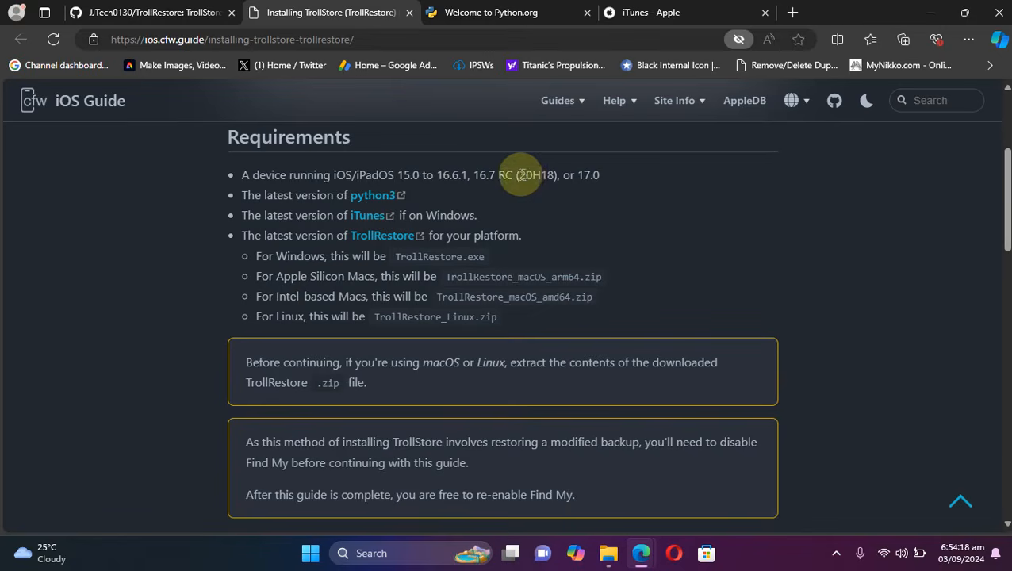
left_click_drag(517, 175, 554, 175)
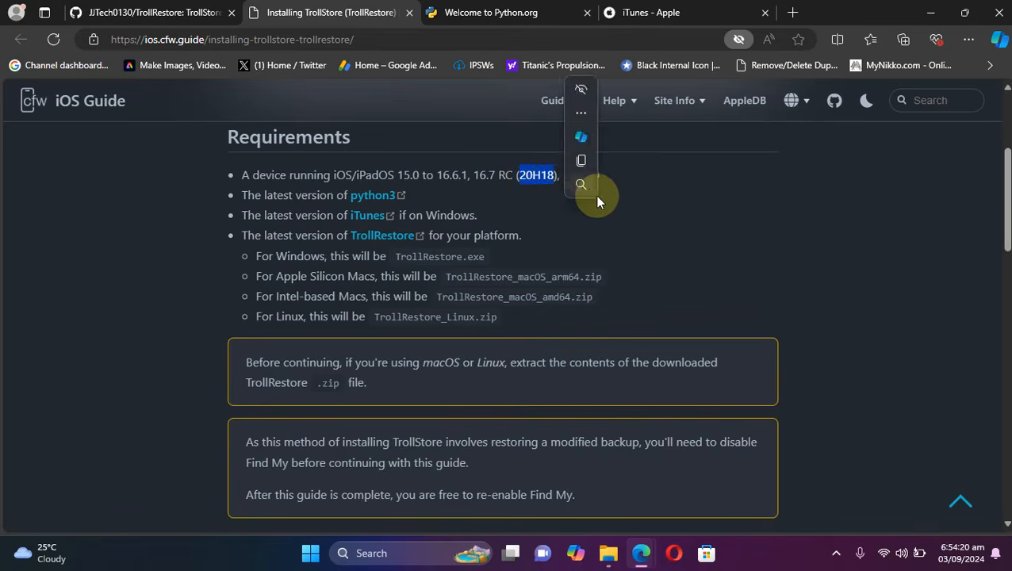
left_click(634, 201)
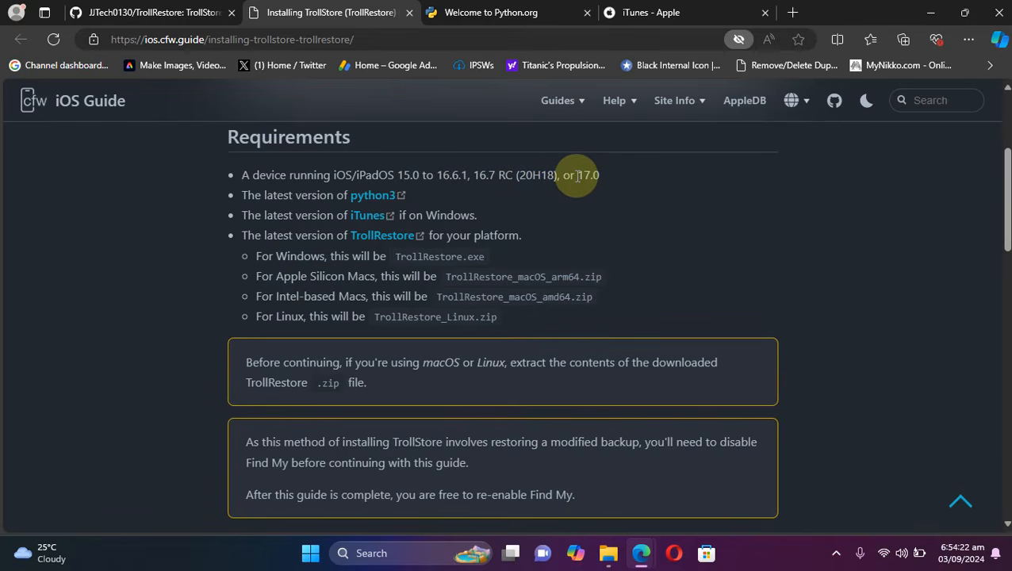
scroll(577, 175, "down", 1)
left_click(178, 13)
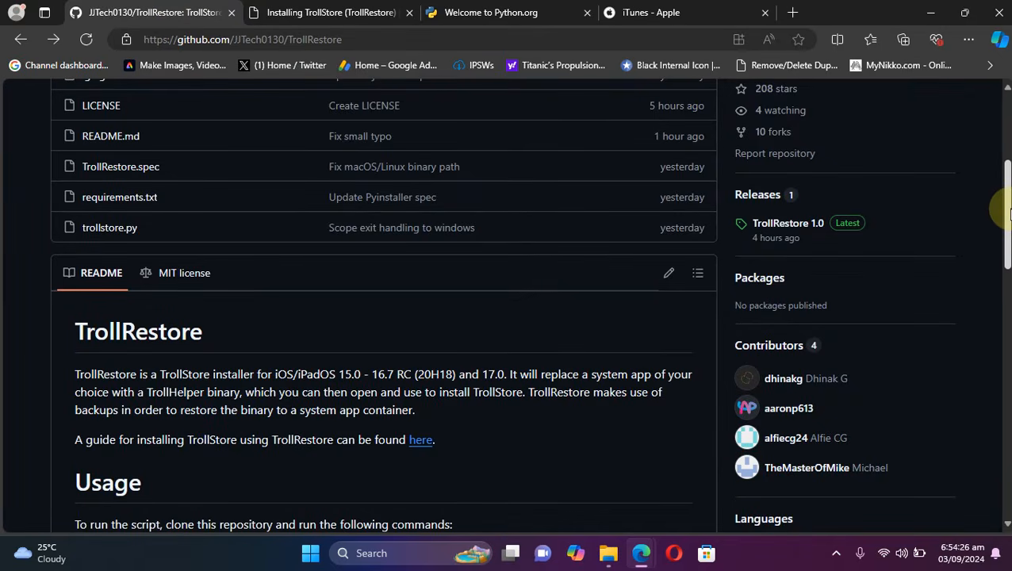
left_click_drag(1009, 214, 1009, 239)
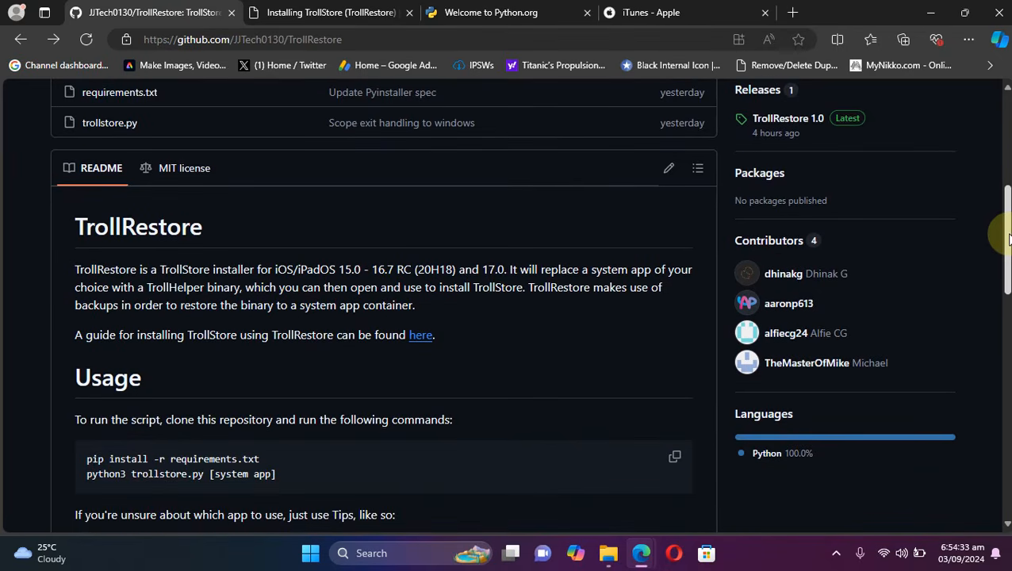
left_click_drag(1009, 240, 1009, 157)
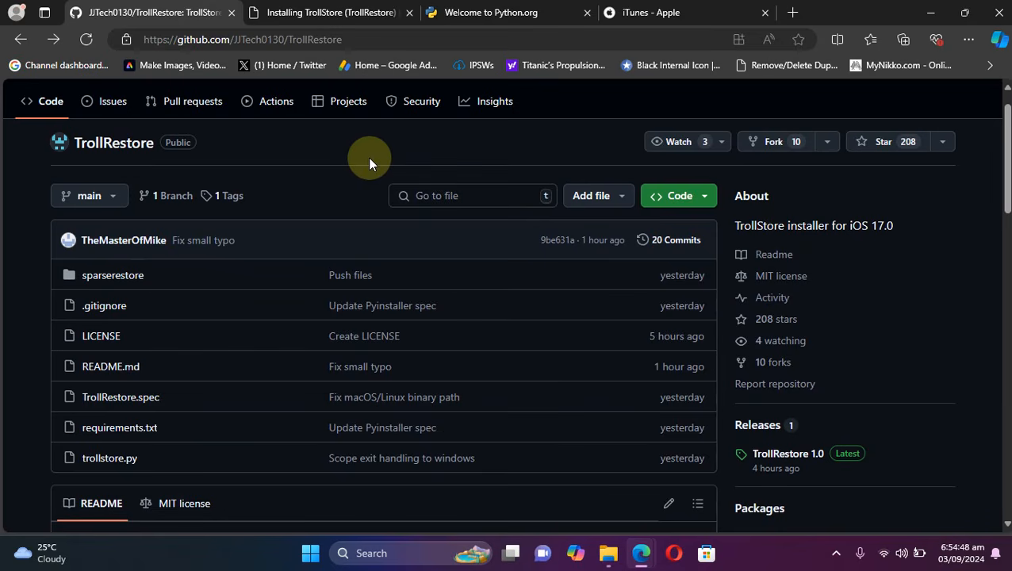
Open the TrollRestore 1.0 release with its downloadable assets and select TrollRestore.exe in the local TrollStore folder.
left_click(789, 455)
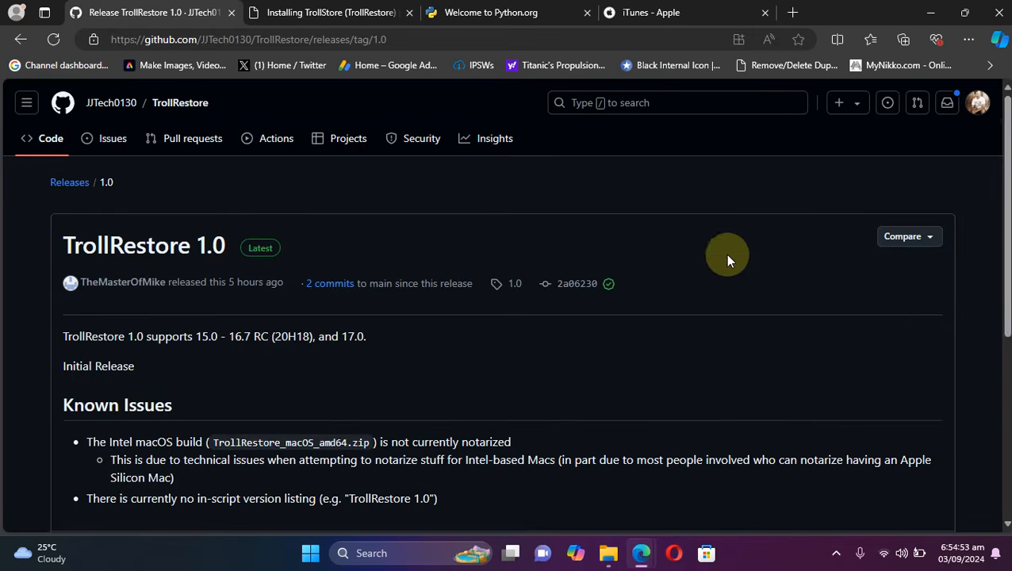
scroll(1009, 170, "down", 3)
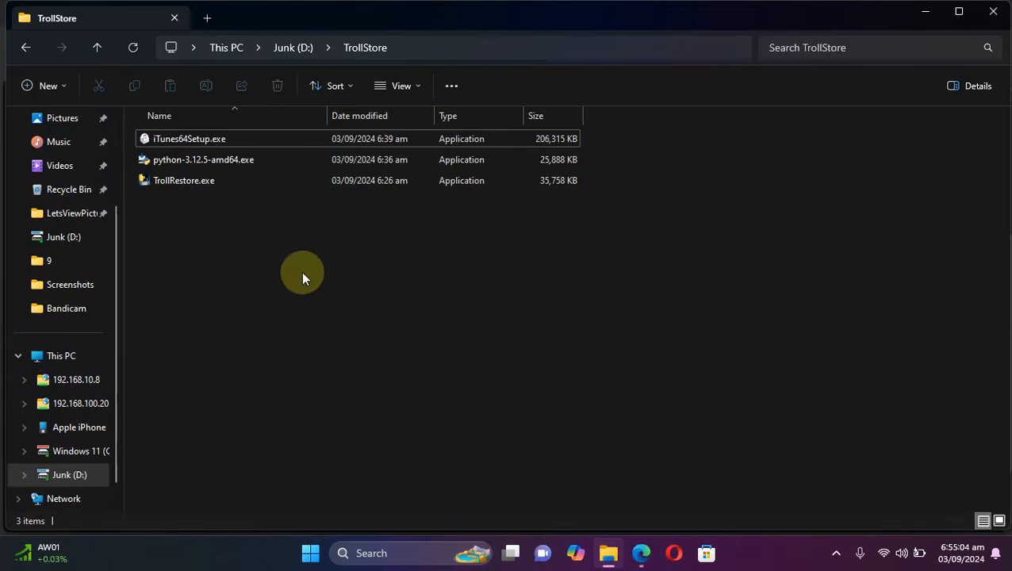
left_click(184, 179)
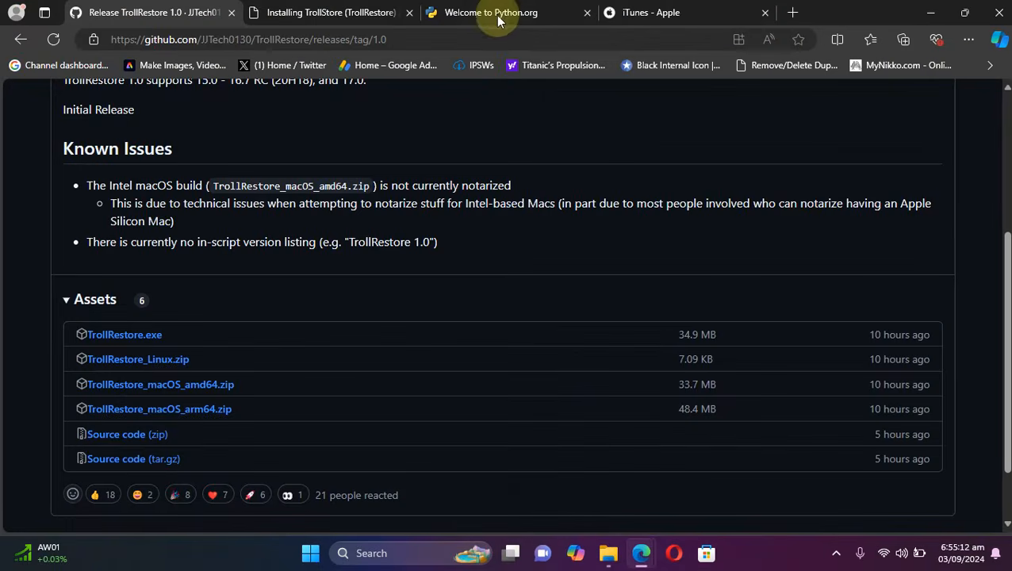
Get the Python 3.12.5 installer for Windows from python.org and select python-3.12.5-amd64.exe in the TrollStore folder.
left_click(495, 13)
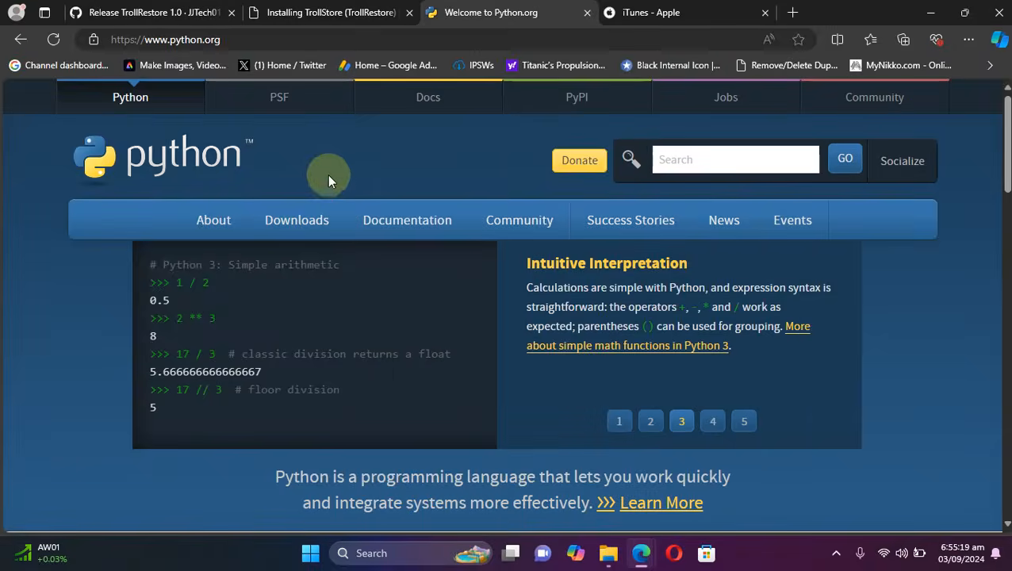
mouse_move(296, 224)
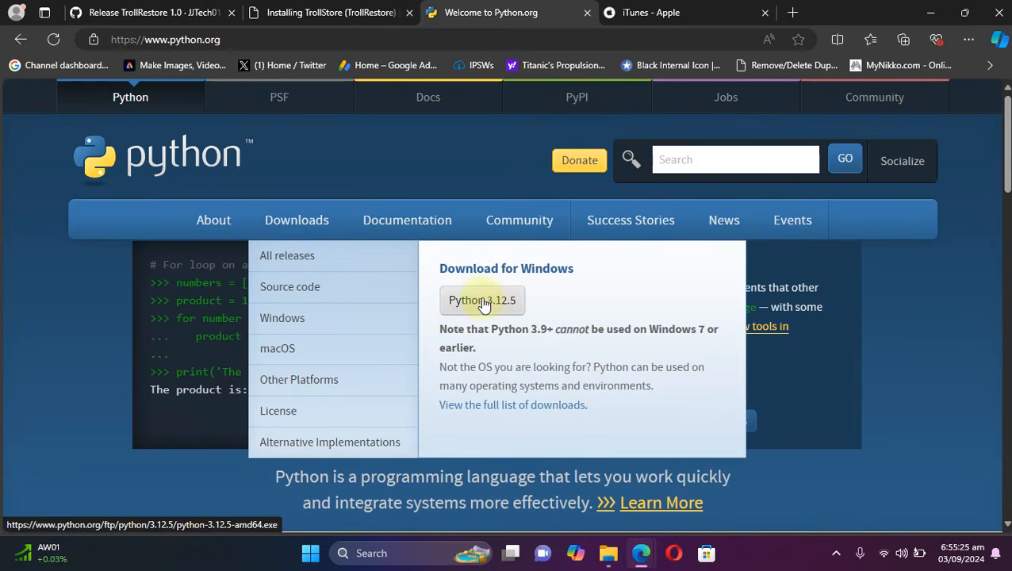
left_click(482, 301)
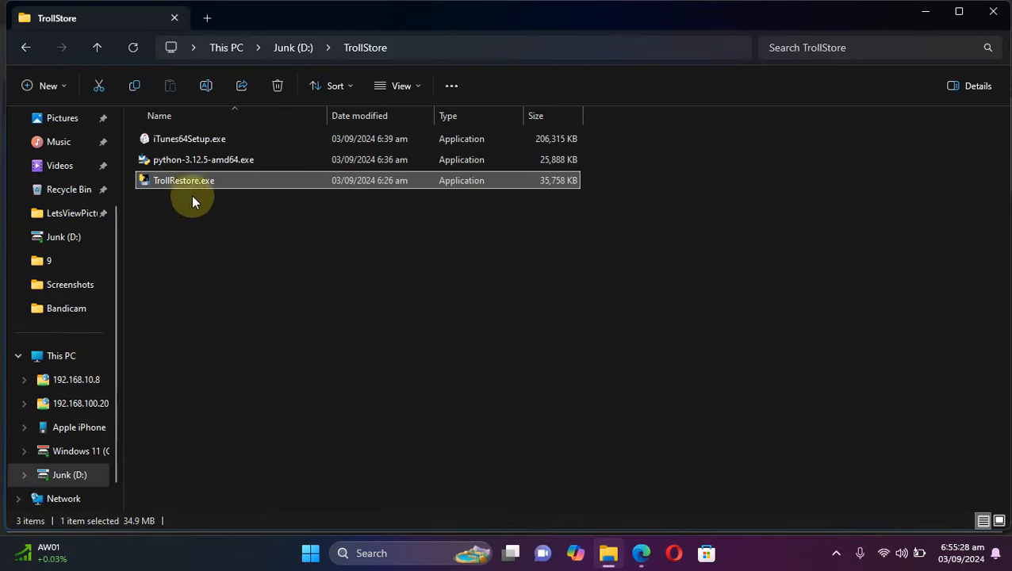
left_click(195, 163)
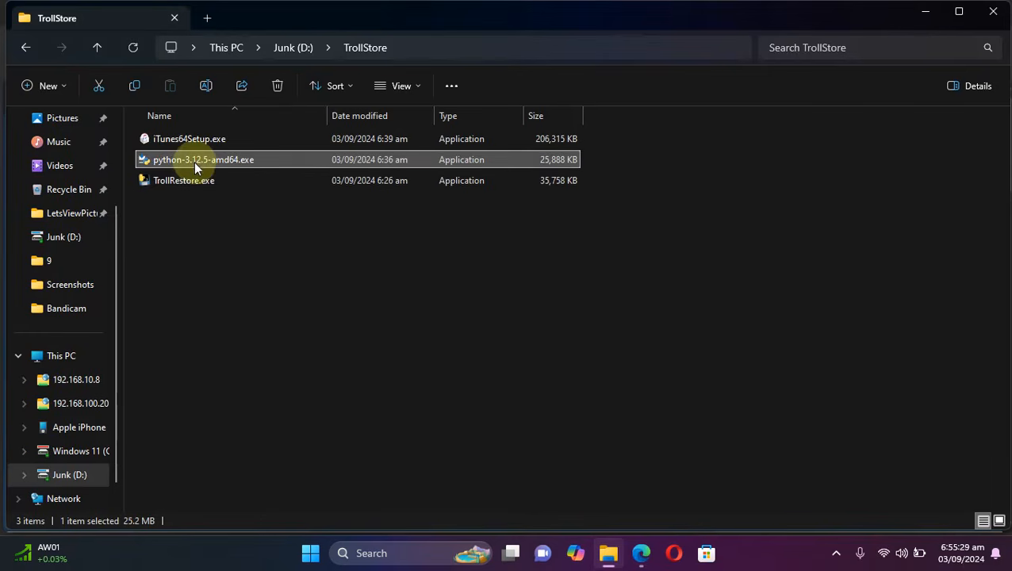
mouse_move(213, 158)
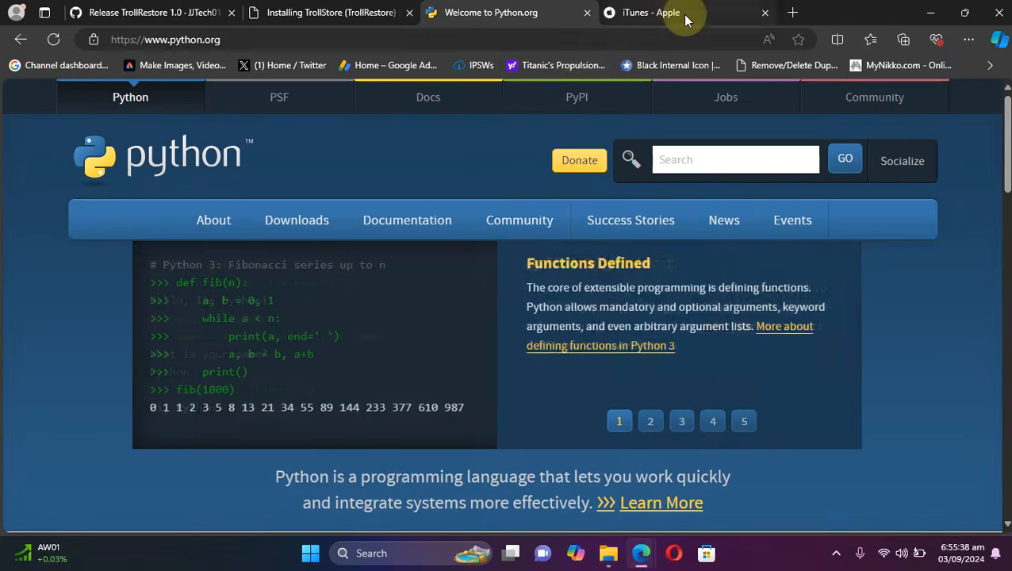
Look through Apple's iTunes page for the Windows download options.
left_click(683, 13)
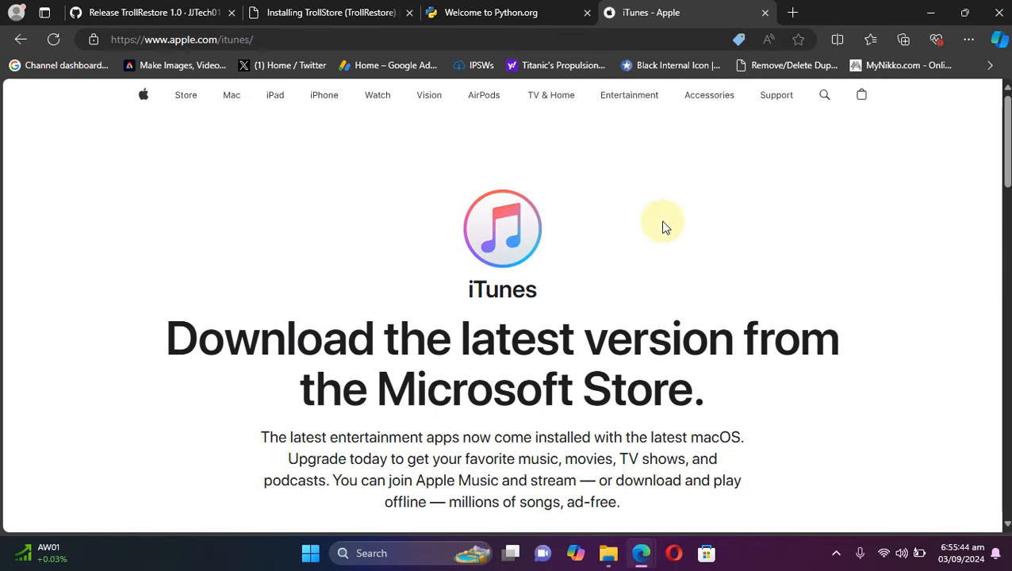
scroll(1005, 155, "down", 3)
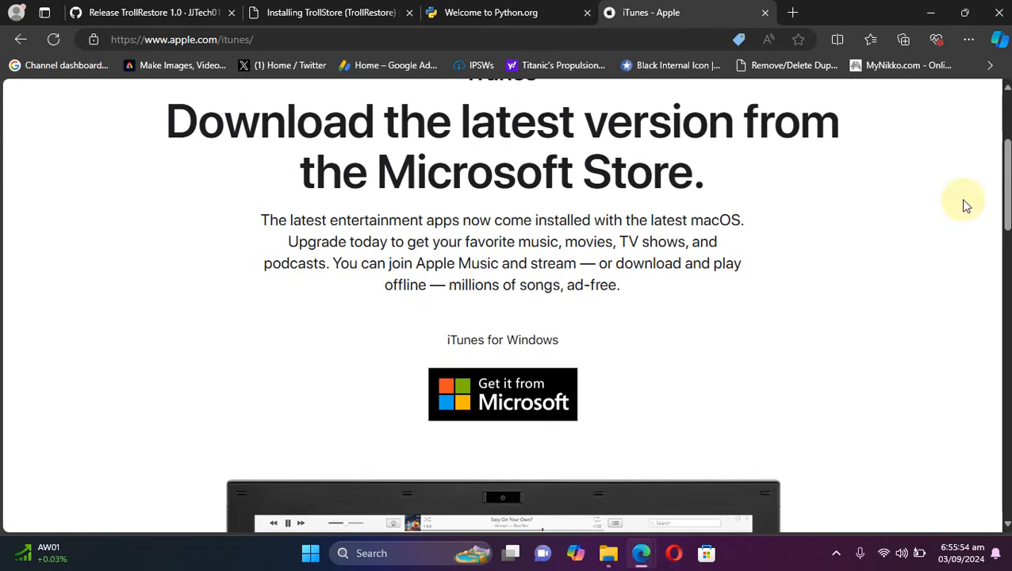
scroll(1005, 170, "down", 2)
scroll(1004, 238, "down", 4)
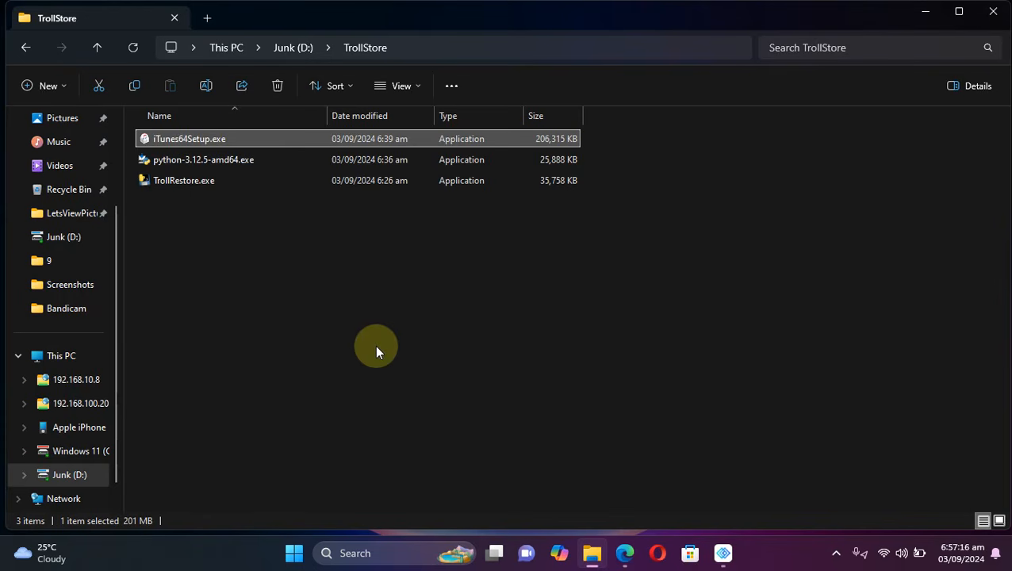
Install Python 3.12.5 from the TrollStore folder with admin privileges for py.exe and python.exe added to PATH, and close the setup.
double_click(207, 161)
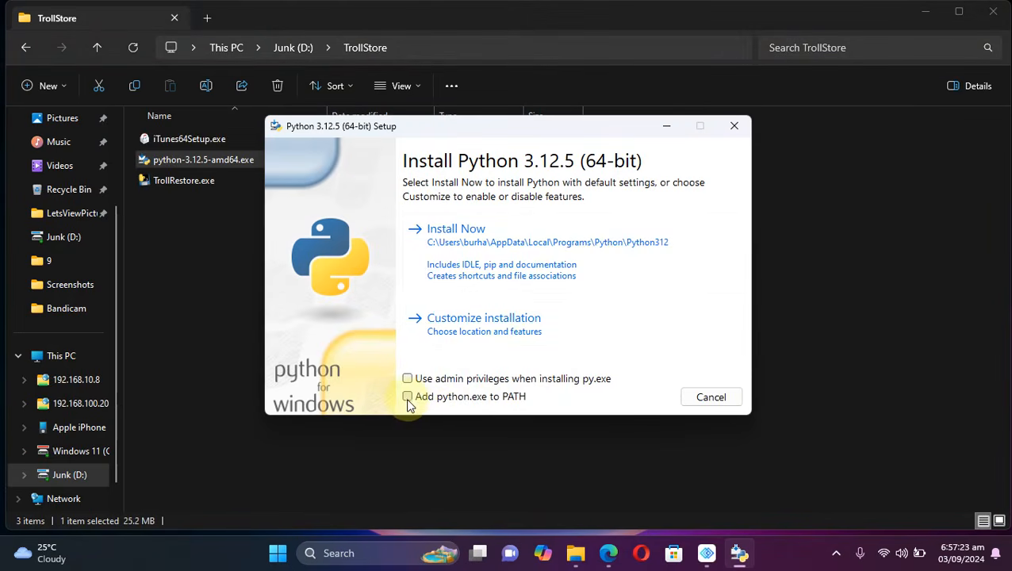
left_click(430, 409)
left_click(408, 379)
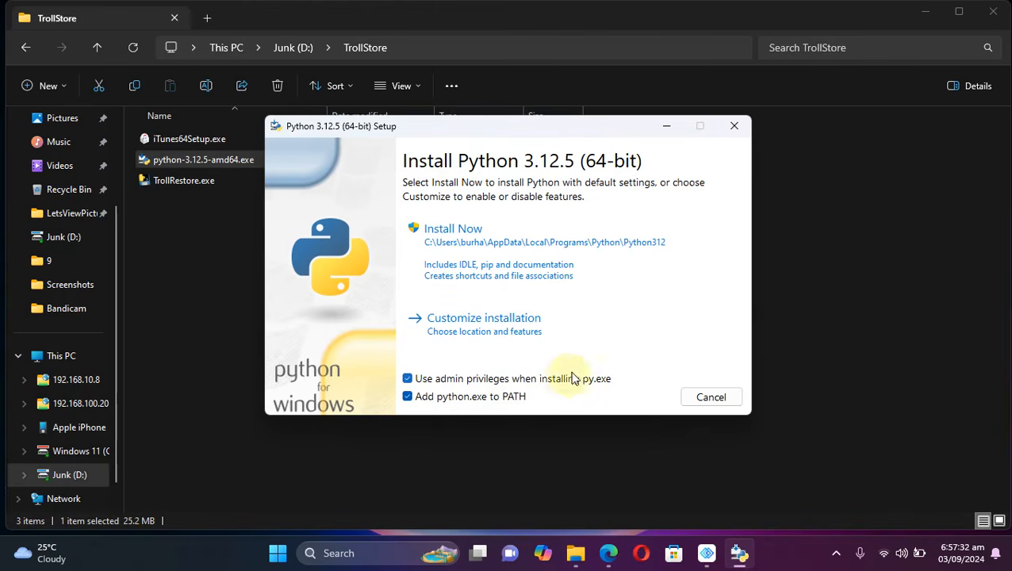
left_click(502, 256)
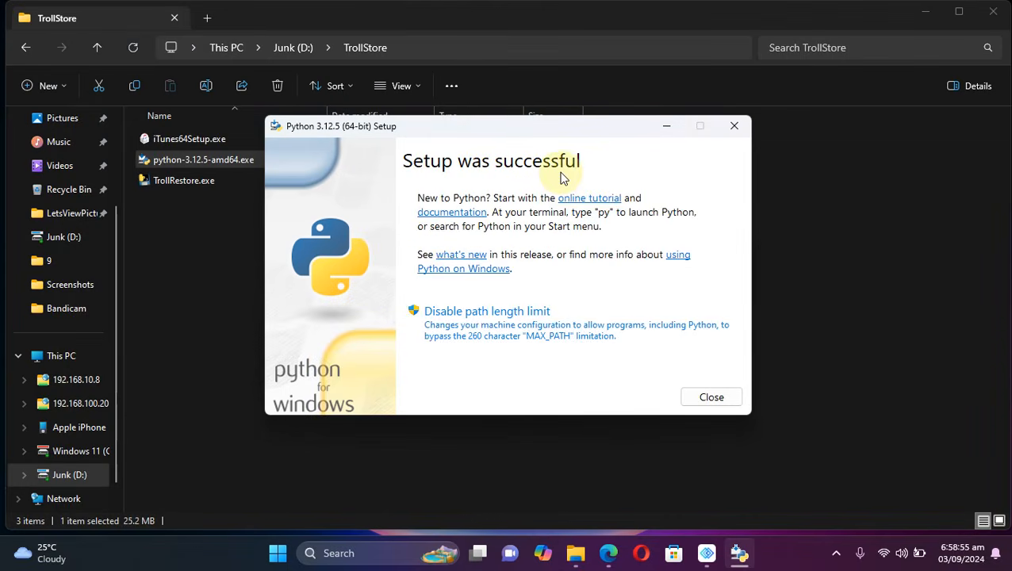
left_click(713, 399)
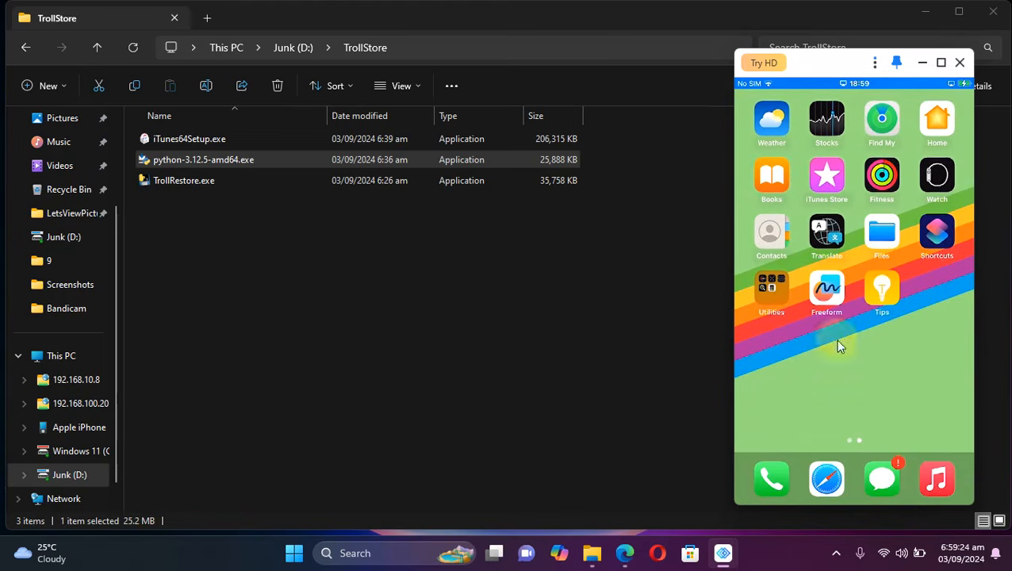
Run TrollRestore.exe and specify Tips as the system app to replace with TrollStore Helper.
left_click(869, 284)
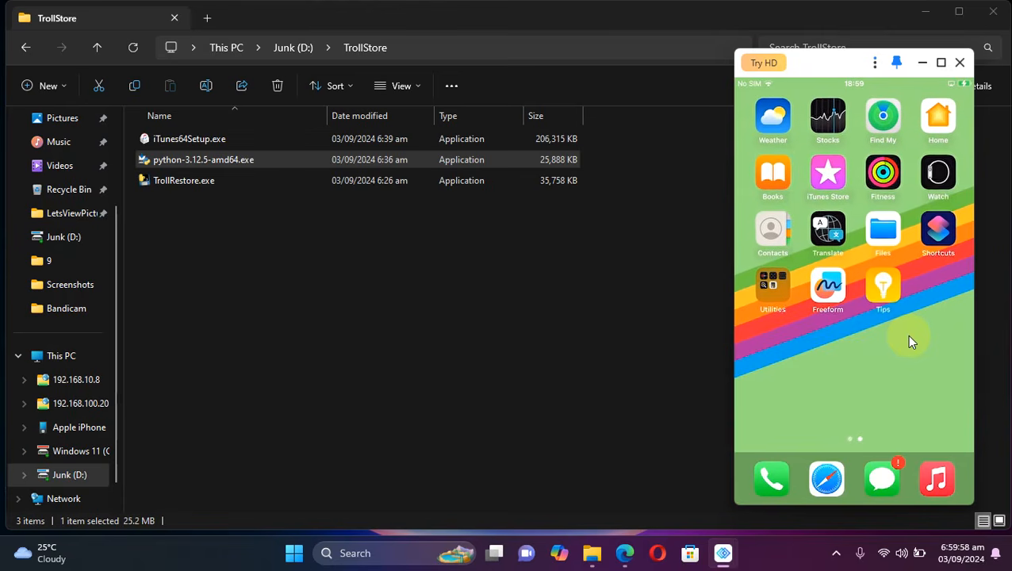
double_click(184, 179)
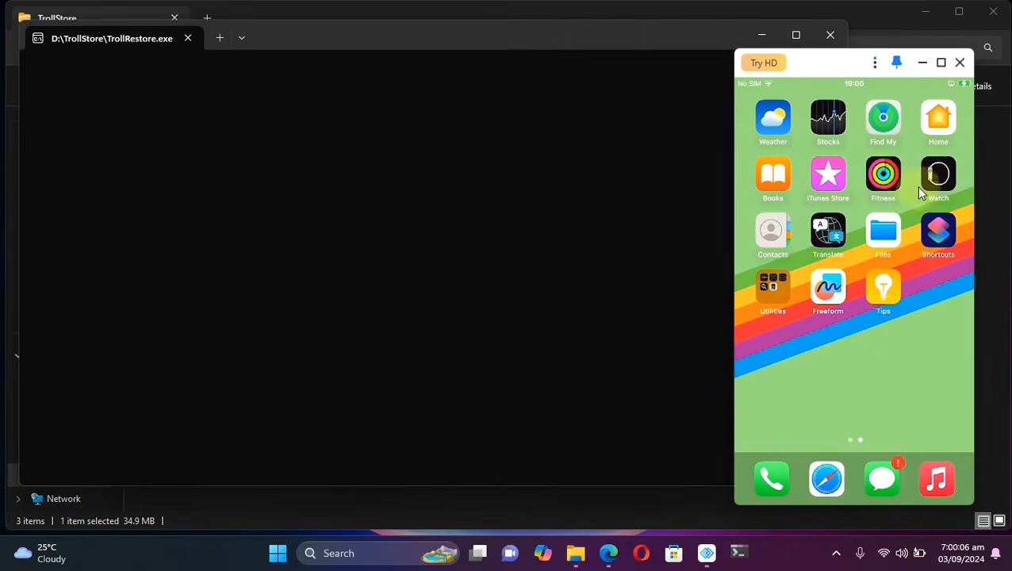
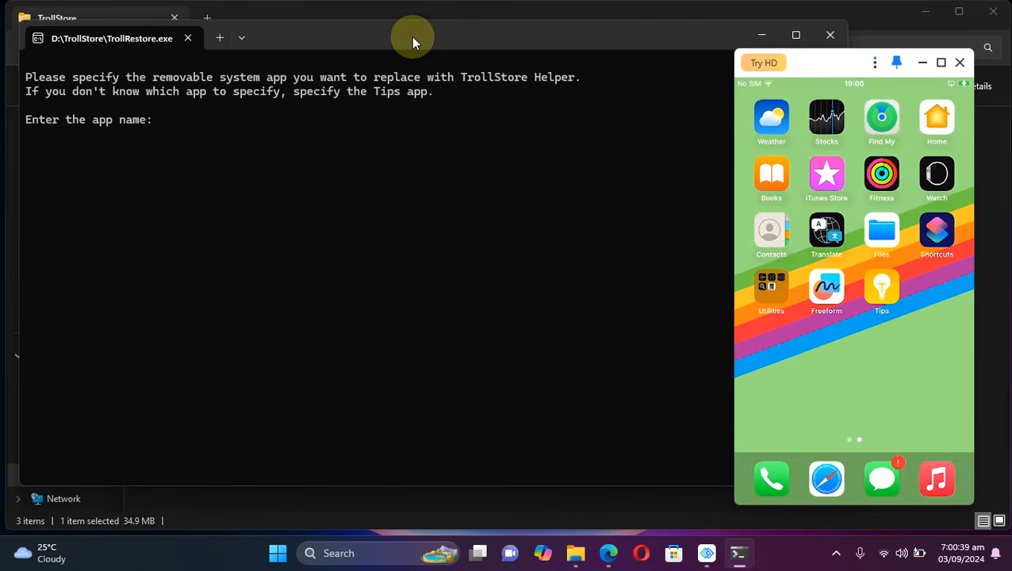
type("Tips")
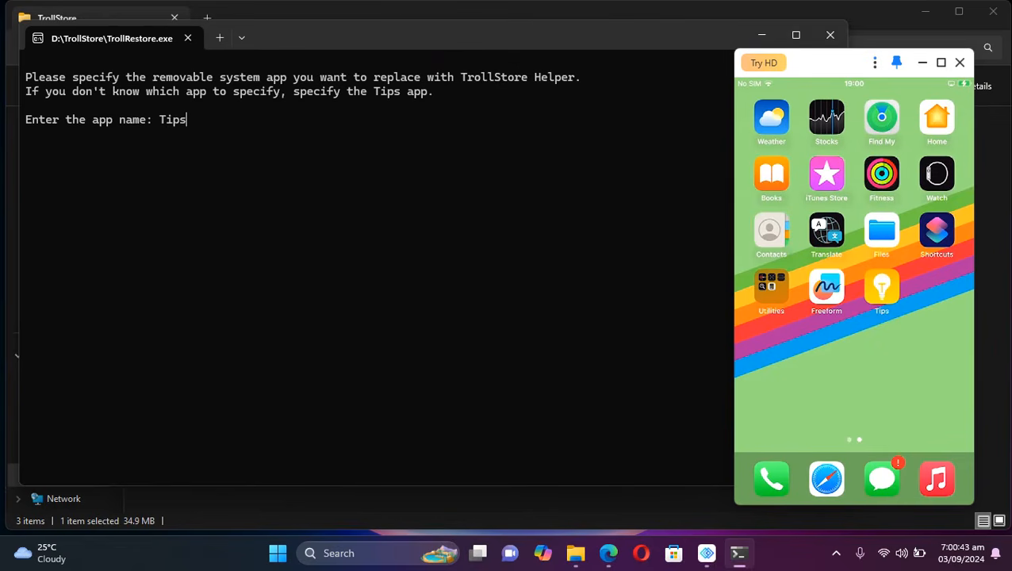
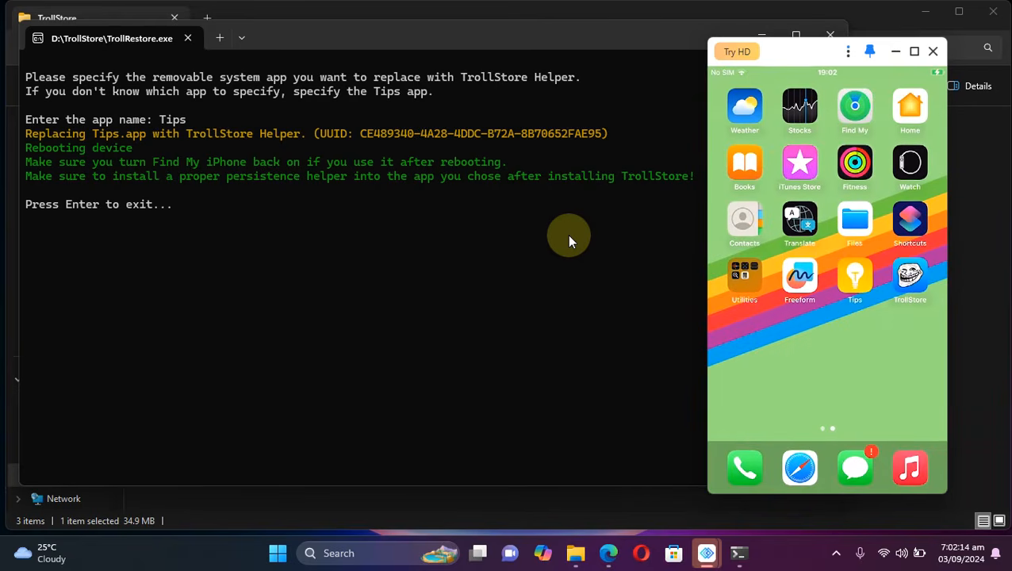
Install the persistence helper into the Tips app from TrollStore's settings on the mirrored iPhone, and exit TrollRestore.
left_click(910, 283)
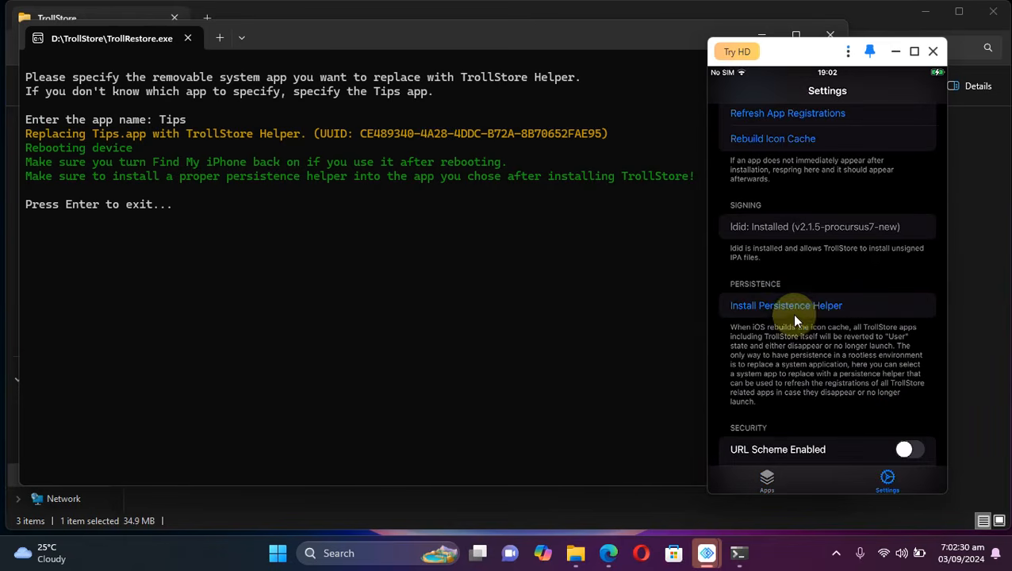
left_click(853, 315)
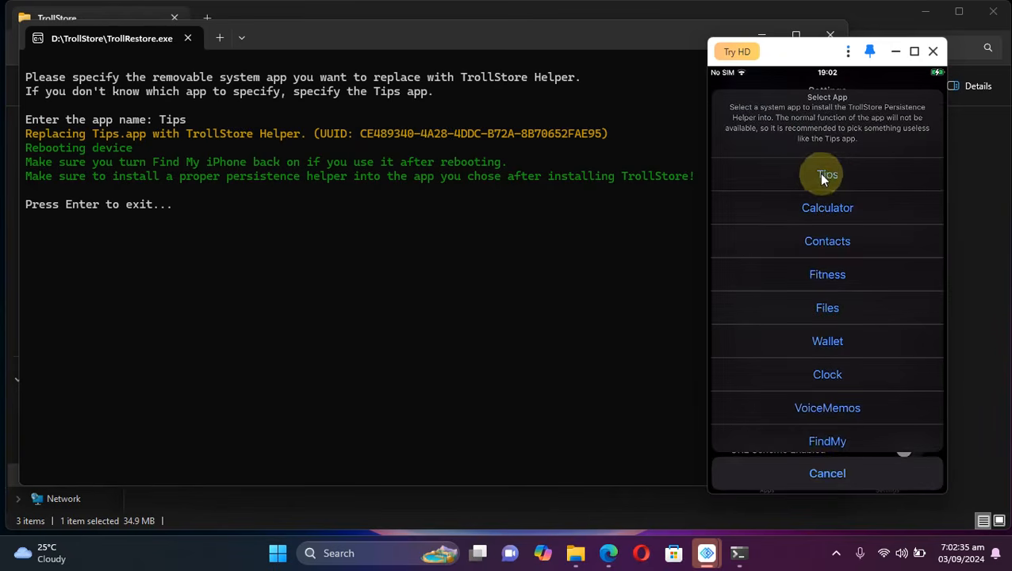
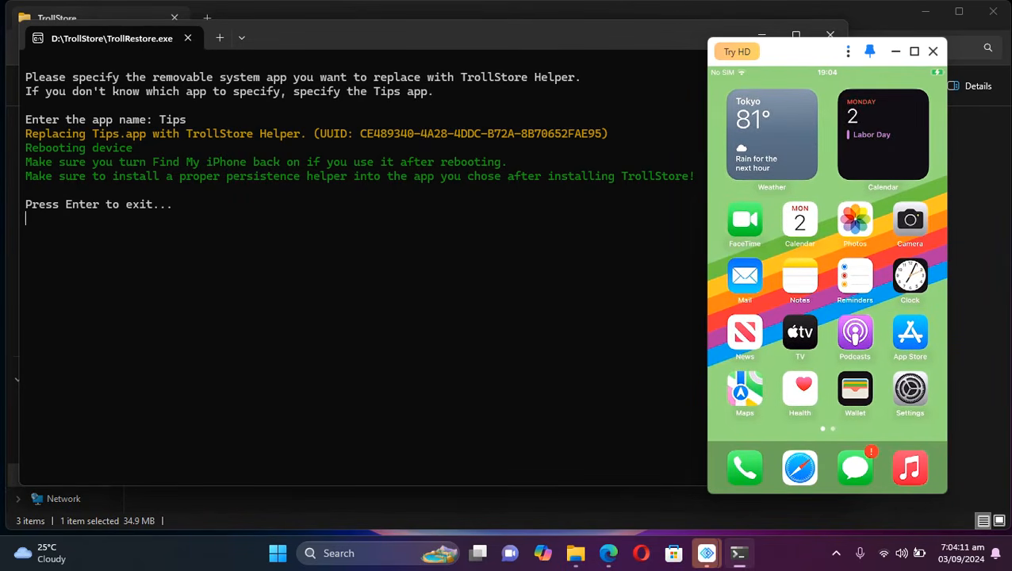
key("Return")
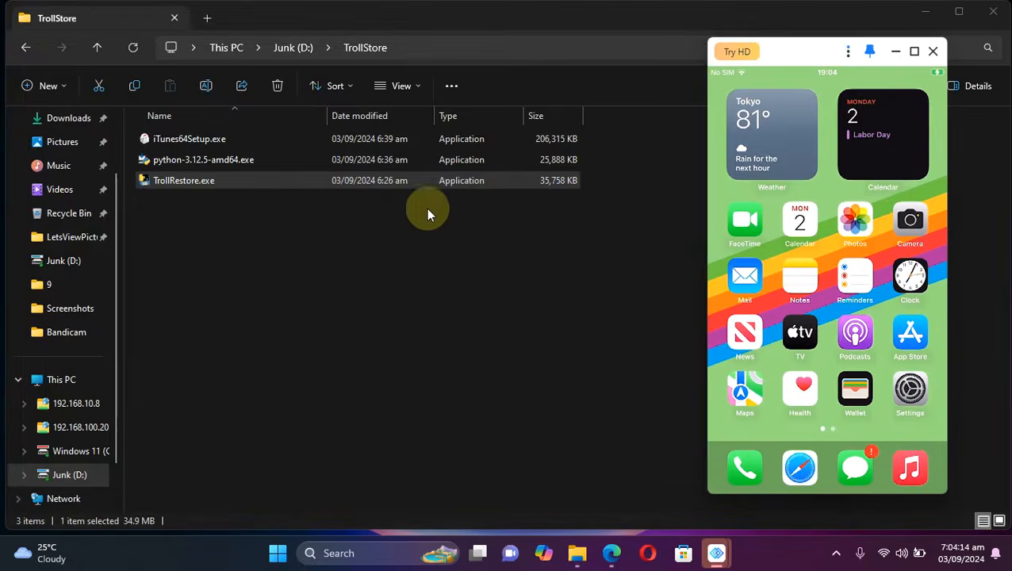